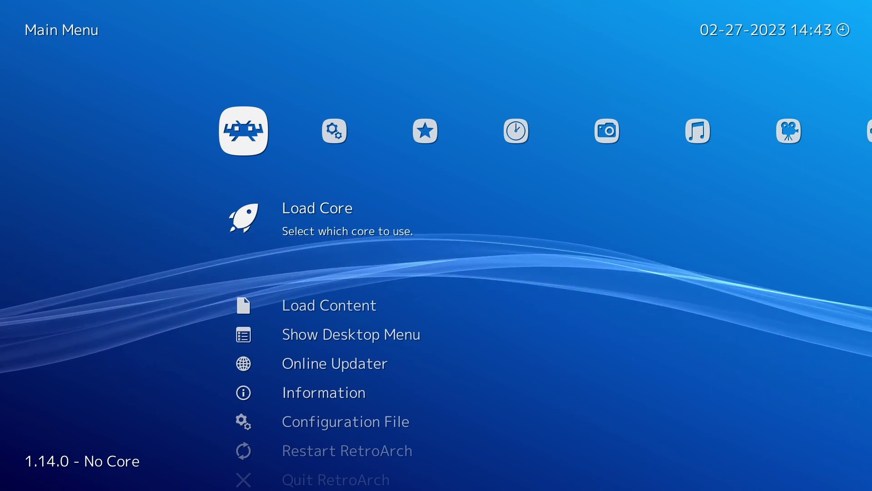
# Examine the Configuration settings, including the option that loads content-specific core options automatically, and return to the Settings list.
pyautogui.press('Right')
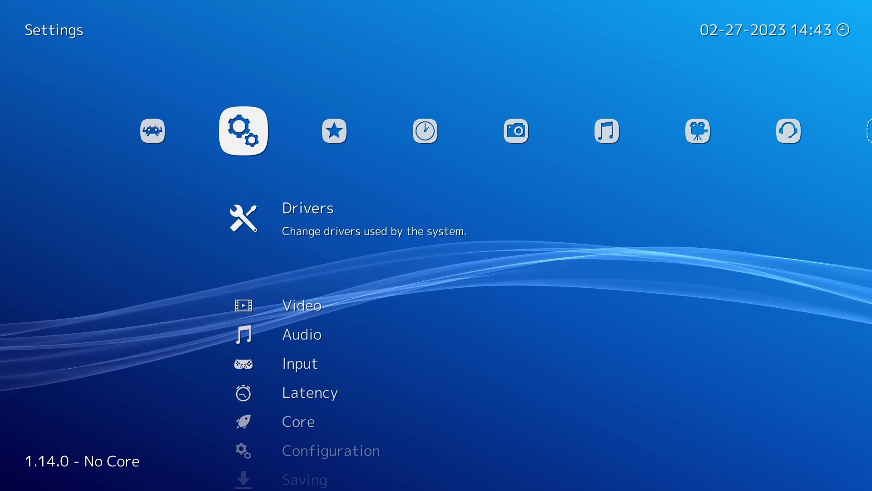
pyautogui.press('Down')
pyautogui.press('Down')
pyautogui.press('Down')
pyautogui.press('Down')
pyautogui.press('Down')
pyautogui.press('Down')
pyautogui.press('Return')
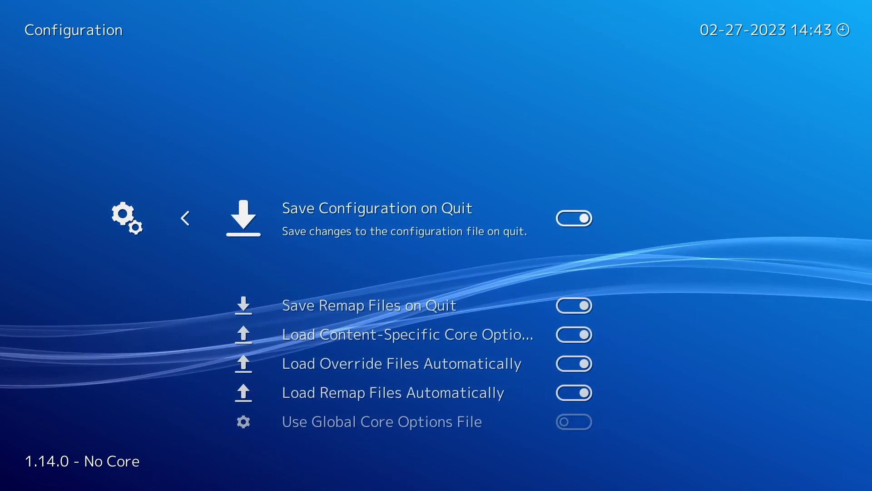
pyautogui.press('Down')
pyautogui.press('Down')
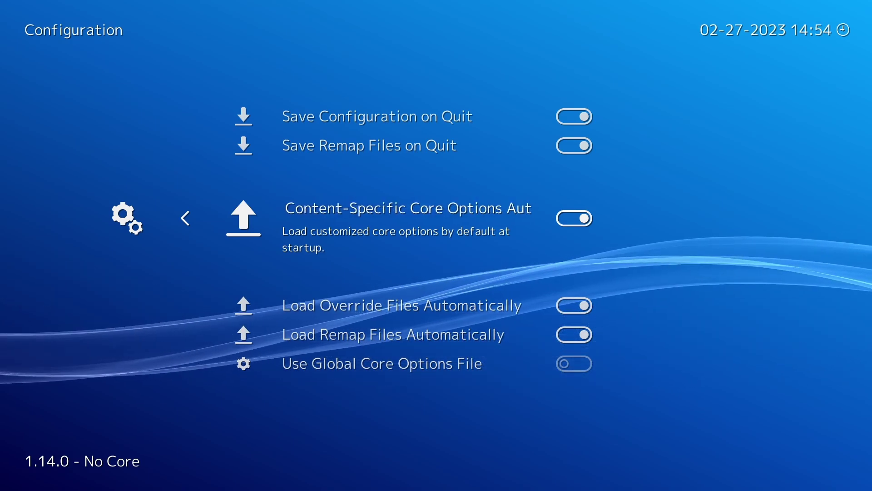
pyautogui.press('BackSpace')
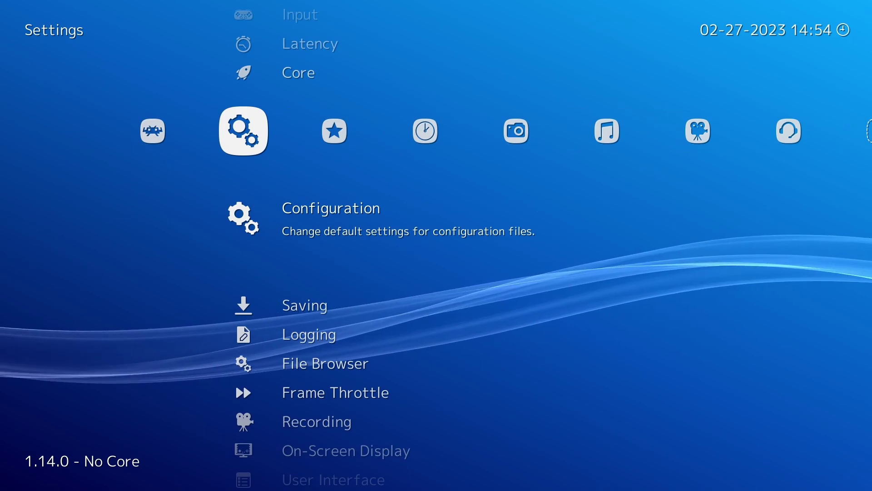
pyautogui.press('Right')
pyautogui.press('Right')
pyautogui.press('Right')
pyautogui.press('Right')
pyautogui.press('Left')
pyautogui.press('Left')
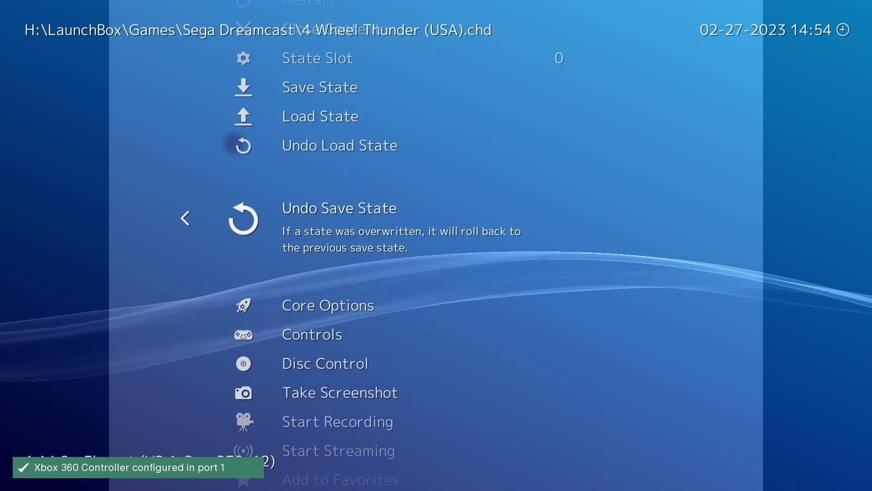
# Open the running game's Core Options and look through the option categories.
pyautogui.press('Down')
pyautogui.press('Return')
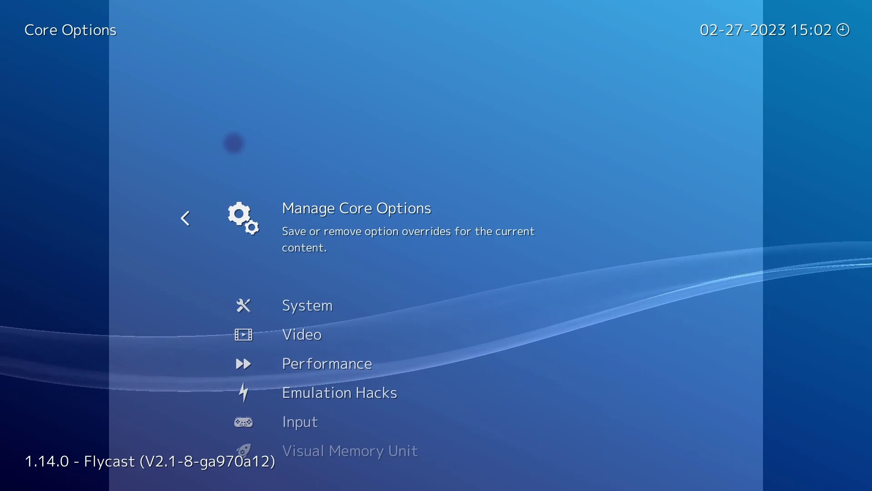
pyautogui.press('Down')
pyautogui.press('Down')
pyautogui.press('Down')
pyautogui.press('Down')
pyautogui.press('Down')
pyautogui.press('Down')
pyautogui.press('Down')
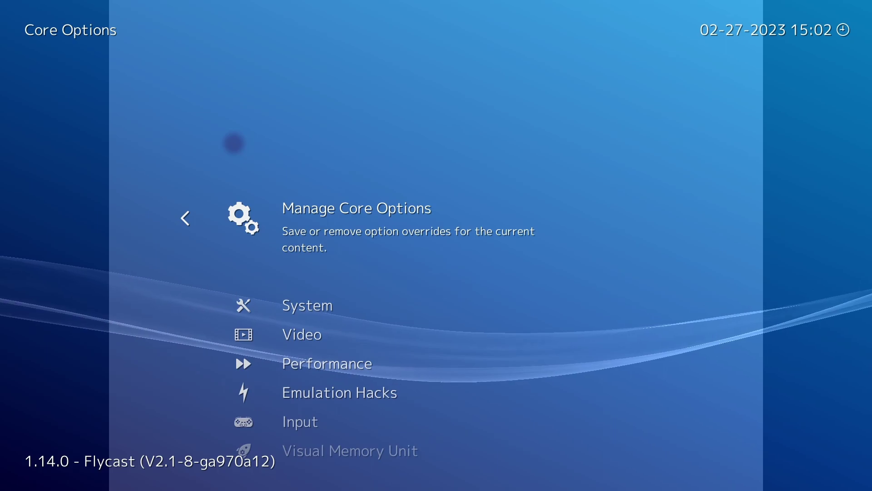
# Open Manage Core Options and review the active options file and the choices for saving game and content directory options.
pyautogui.press('Return')
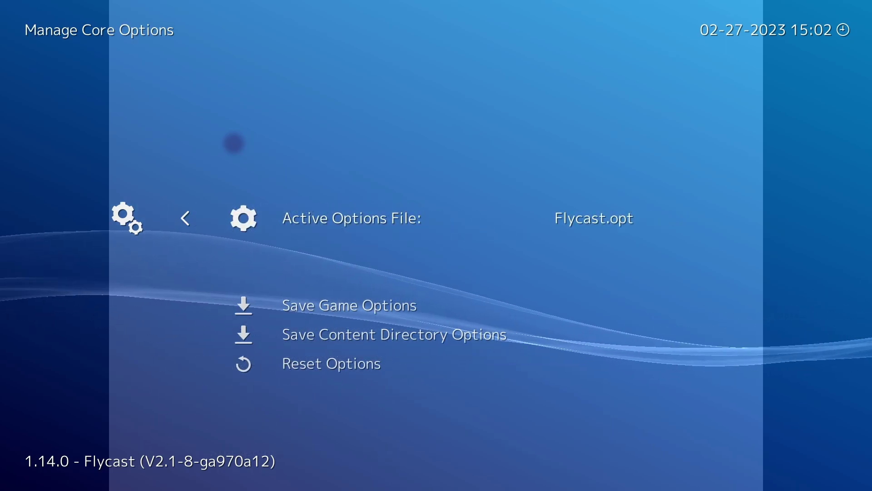
pyautogui.press('Down')
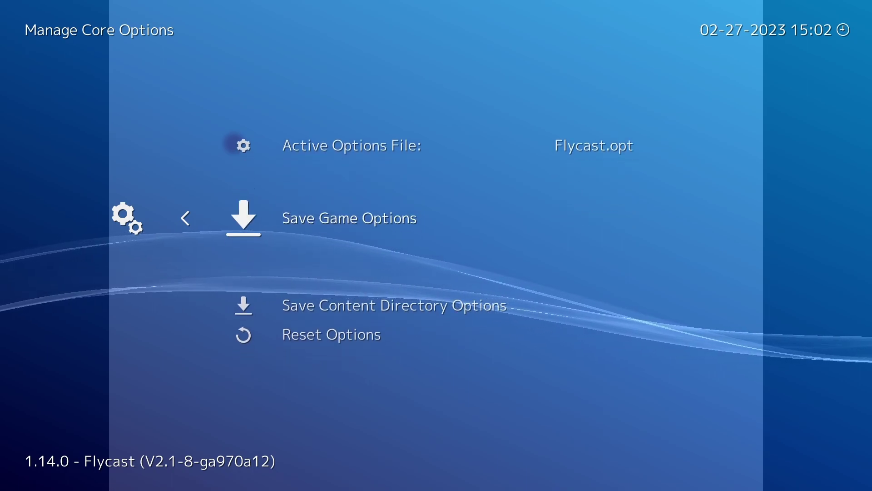
pyautogui.press('Down')
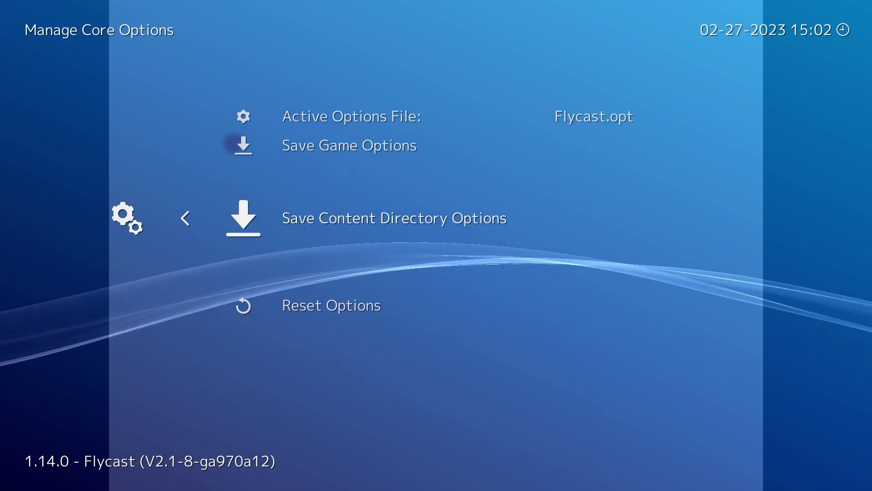
pyautogui.press('Up')
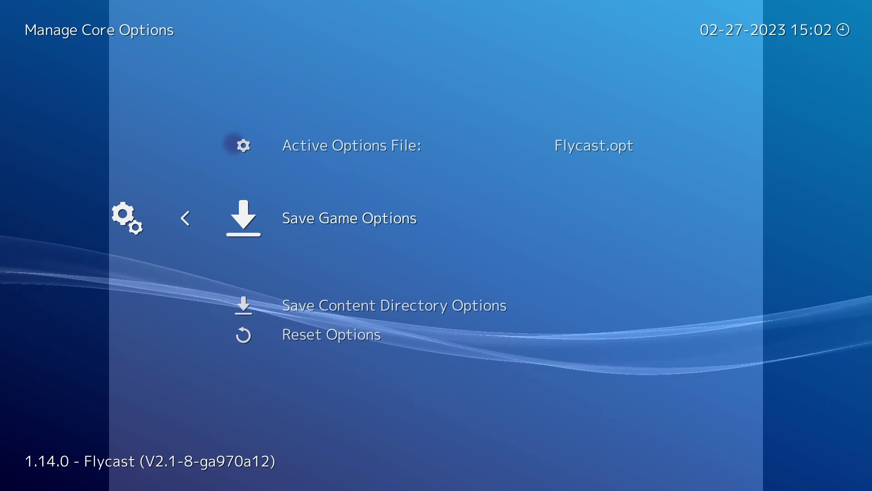
# Save the current core options as content directory options and check the active options file.
pyautogui.press('Down')
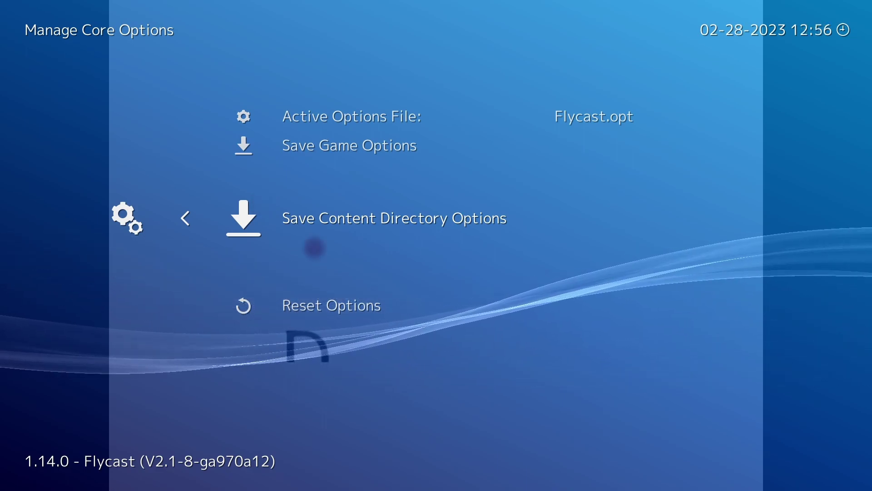
pyautogui.press('Return')
pyautogui.press('Up')
pyautogui.press('Up')
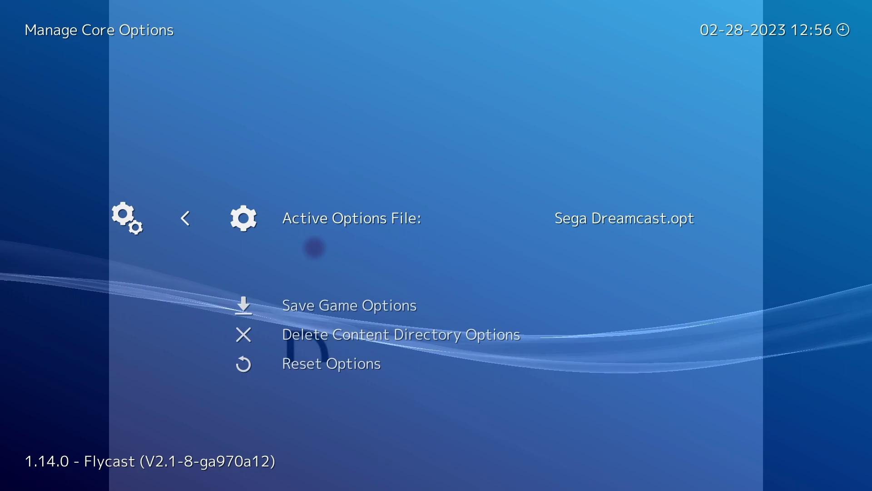
# Delete the content directory options for Sega Dreamcast.
pyautogui.press('Down')
pyautogui.press('Down')
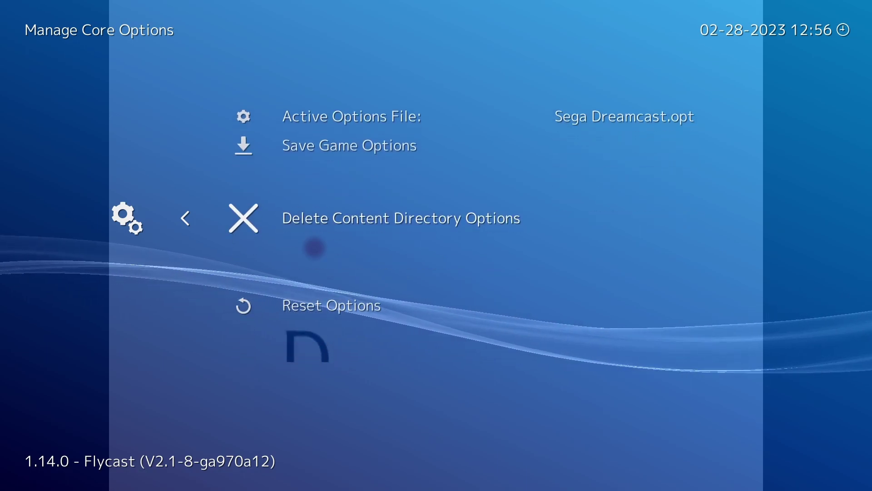
pyautogui.press('Return')
# Save the current core options as game options and check the active options file.
pyautogui.press('Up')
pyautogui.press('Return')
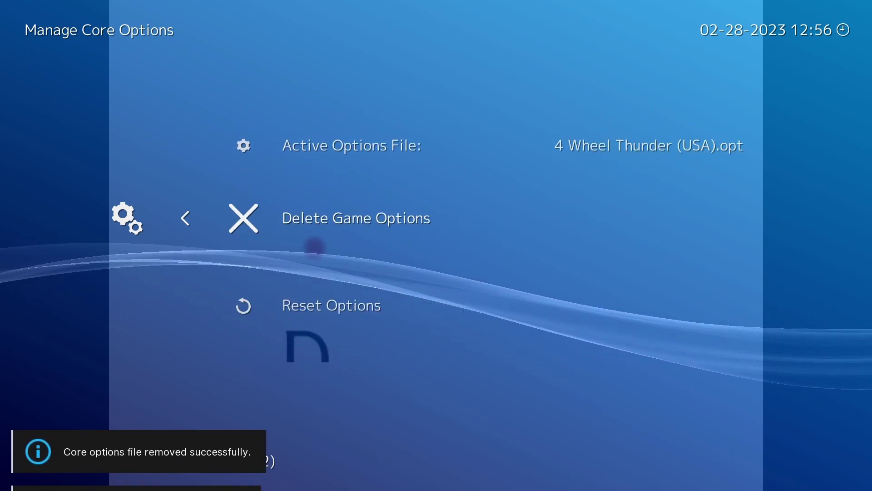
pyautogui.press('Up')
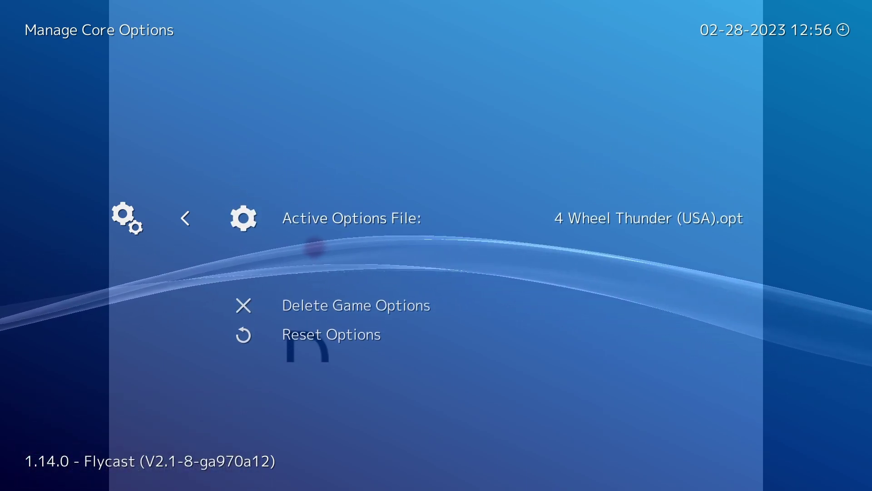
# Delete the saved game options for 4 Wheel Thunder (USA) and check the active options file.
pyautogui.press('Down')
pyautogui.press('Return')
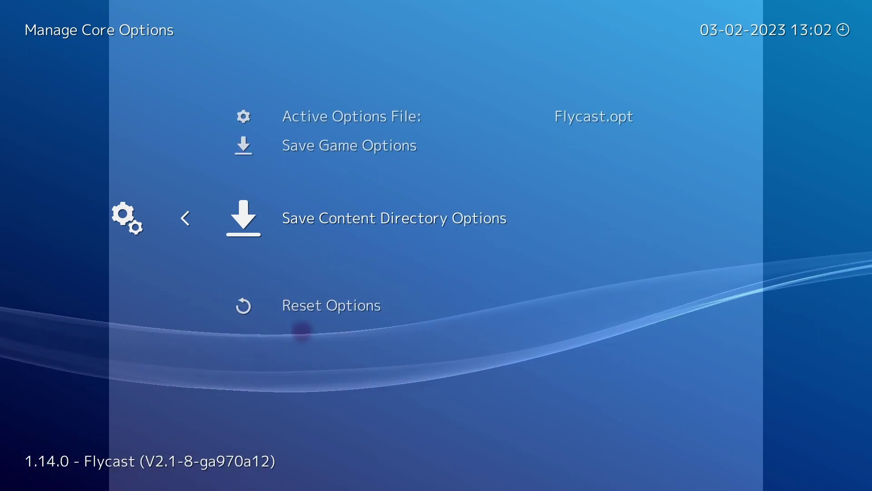
pyautogui.press('Up')
pyautogui.press('Up')
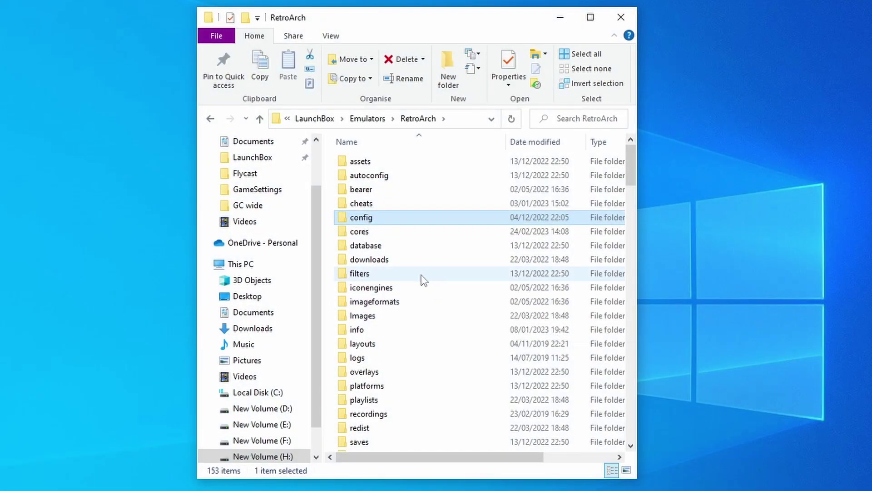
# In File Explorer, open the Flycast folder inside RetroArch's config folder and select Flycast.opt.
pyautogui.doubleClick(366, 222)
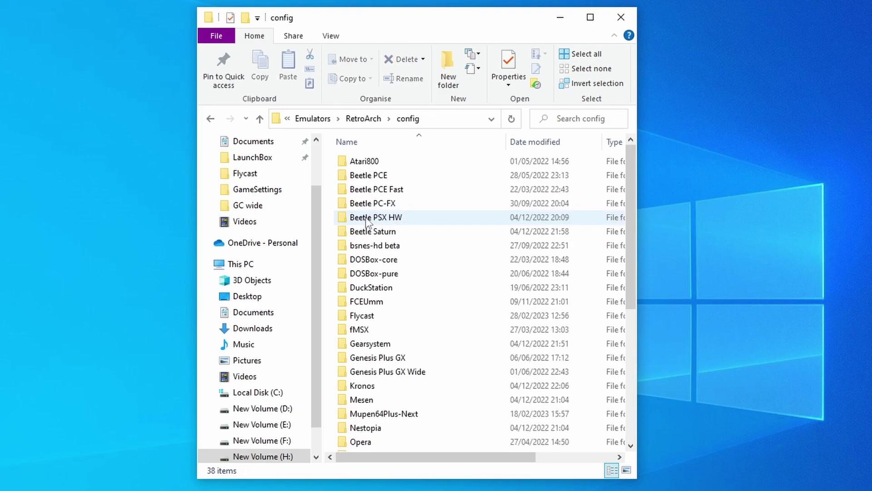
pyautogui.click(367, 322)
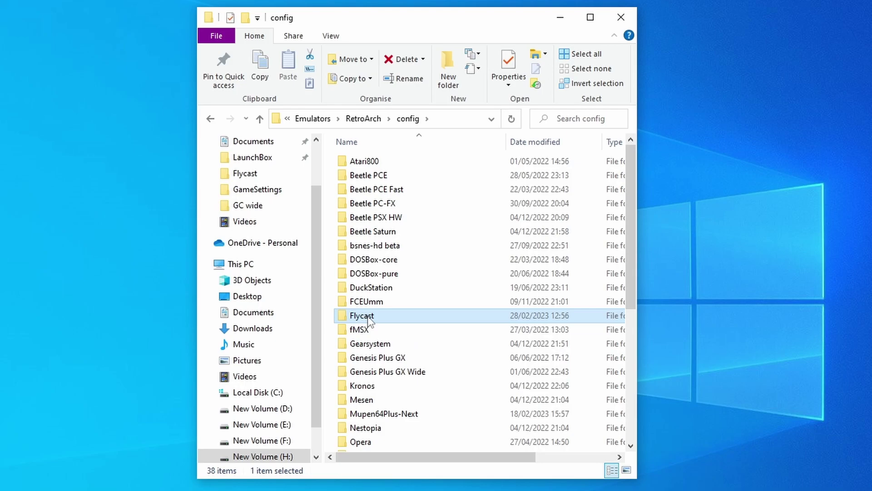
pyautogui.doubleClick(368, 318)
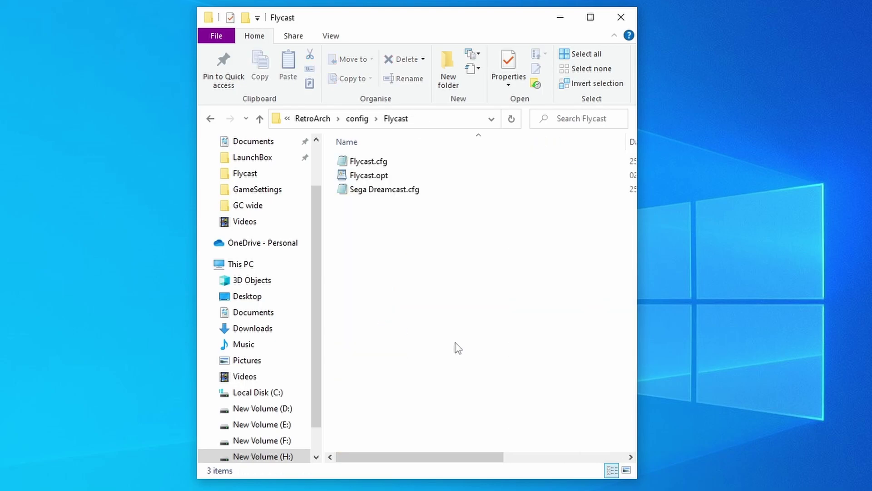
pyautogui.click(371, 179)
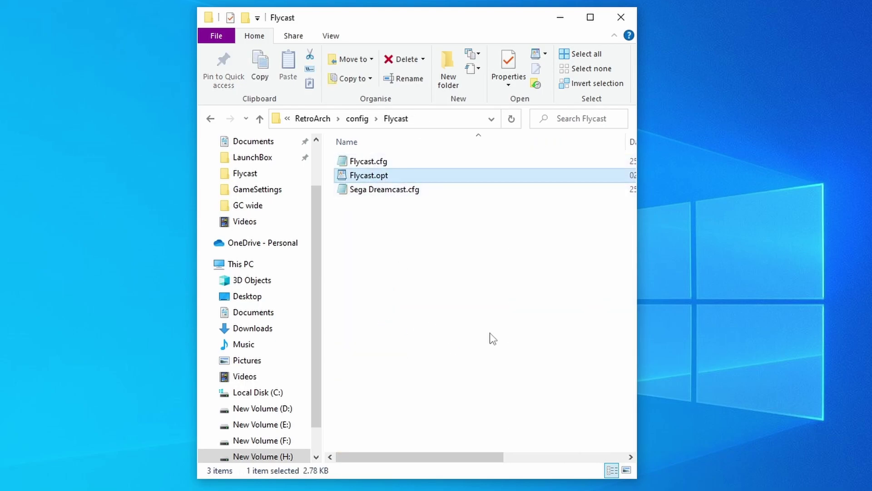